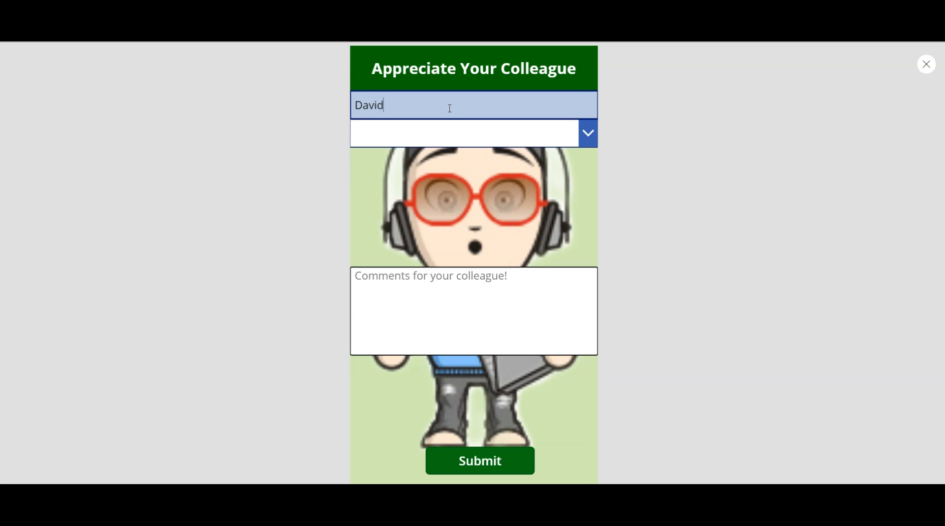
Step: Pick the colleague's address that begins with the searched first name followed by a dot, the last match offered for the search
click(586, 135)
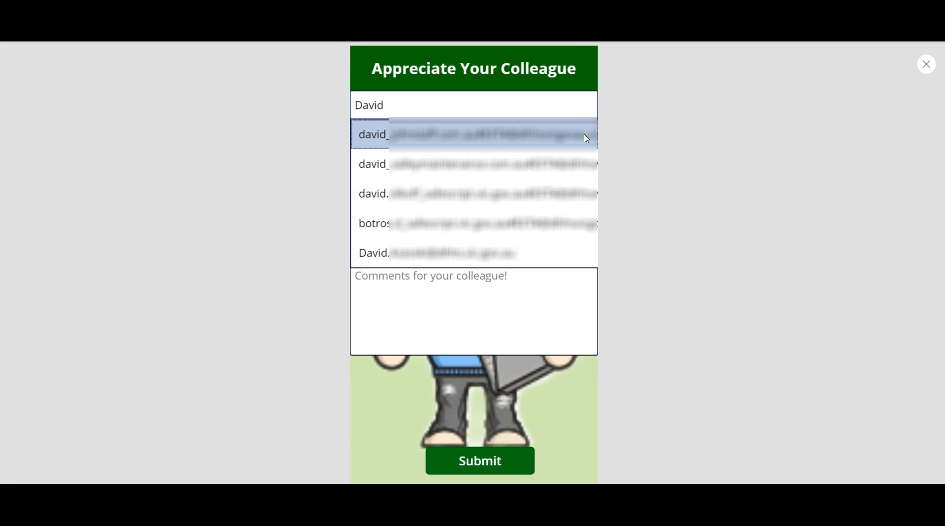
click(412, 257)
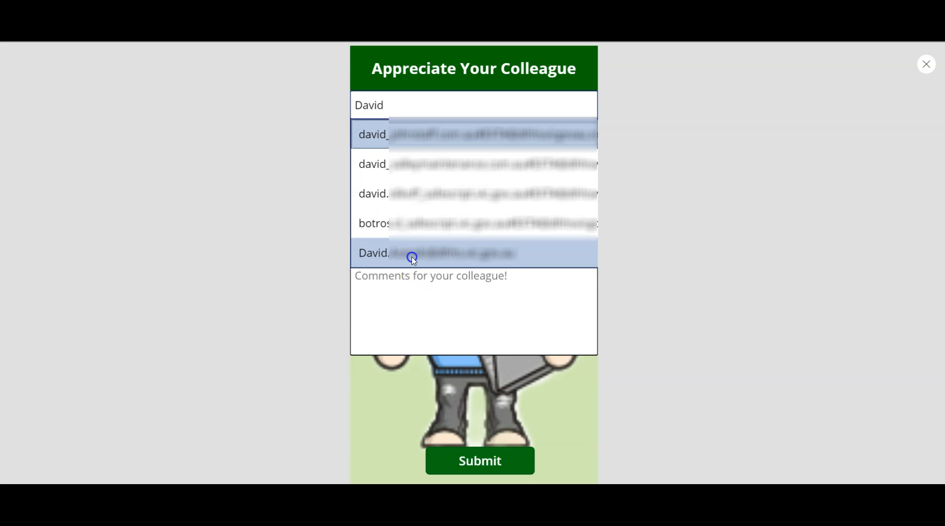
Step: Write a comment greeting the colleague by first name, followed by "Really want to appreciate your work you did on the last sprint!", and submit it
click(459, 277)
text(Hi David,)
key(Return)
key(Return)
text(Rea)
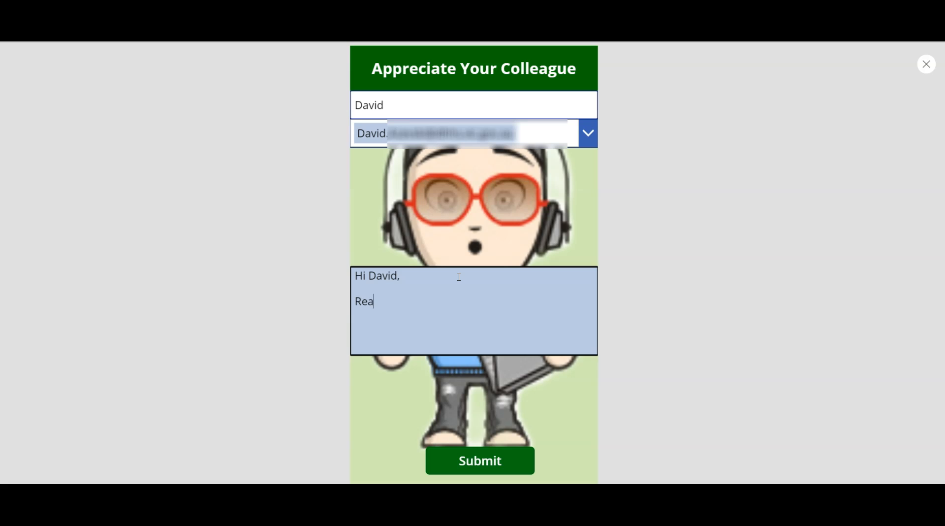
text(lly want to appreciate yo)
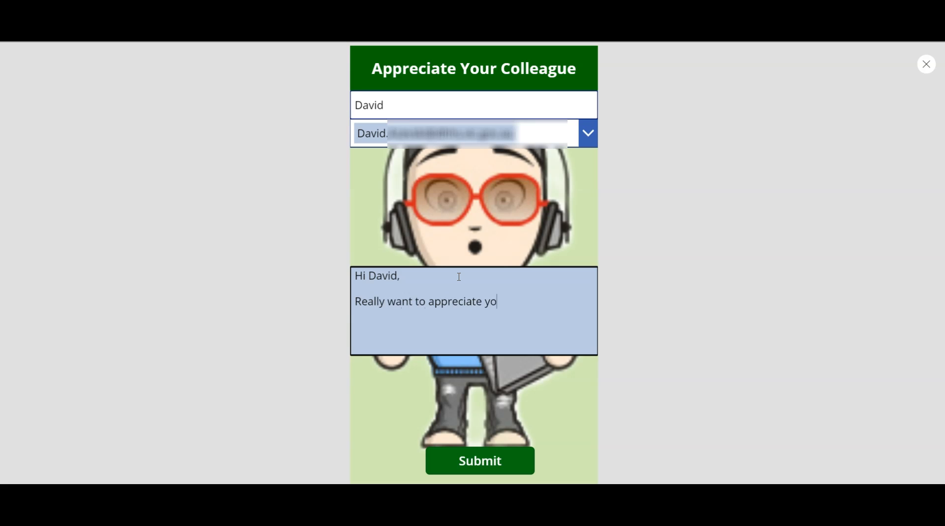
text(ur work you did on the )
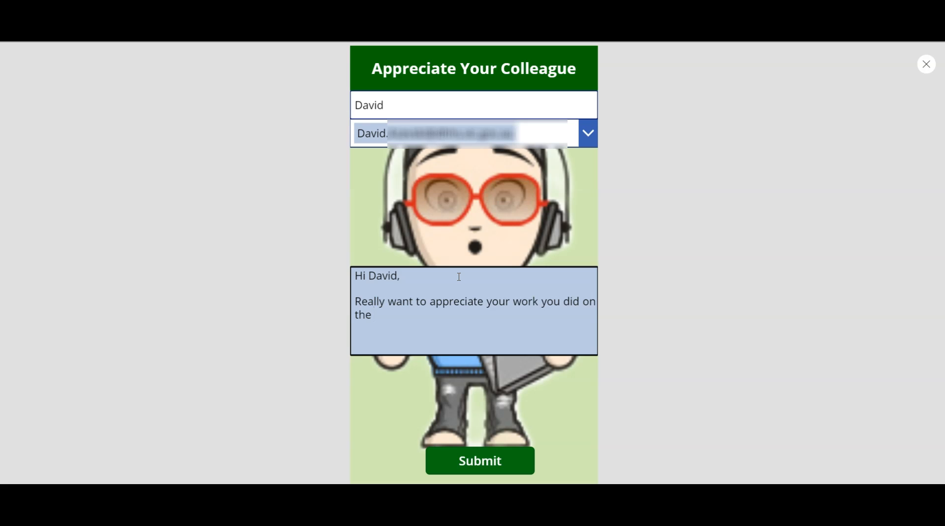
text(last sprint!)
key(Return)
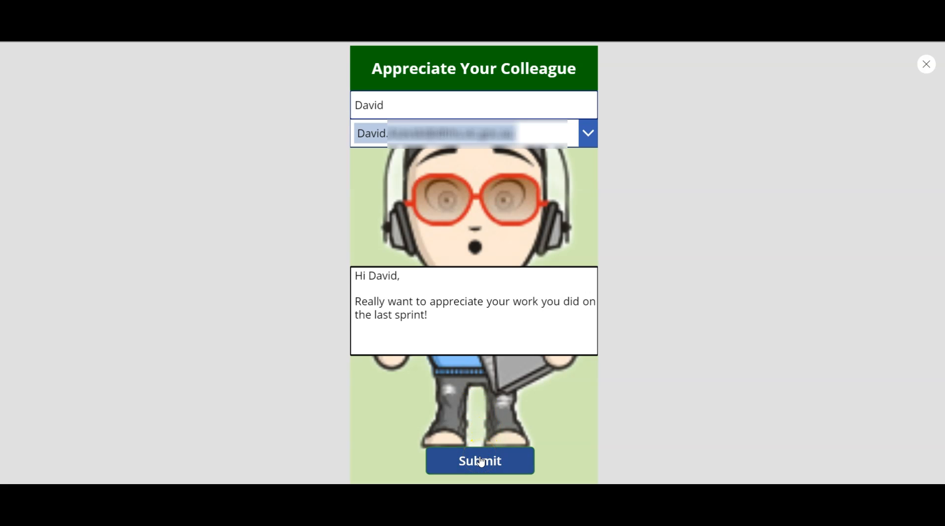
click(506, 433)
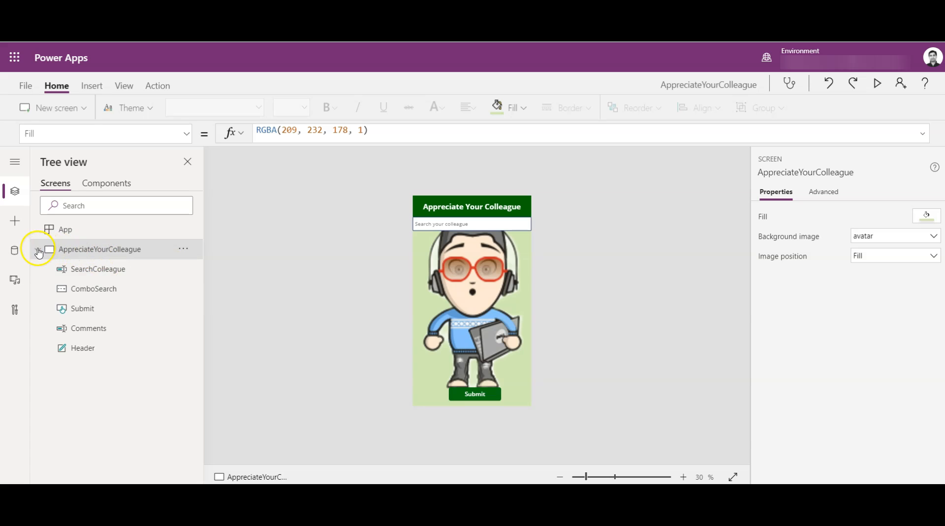
Step: Collapse and re-expand the AppreciateYourColleague screen's controls and inspect the SearchColleague text input's properties
click(38, 249)
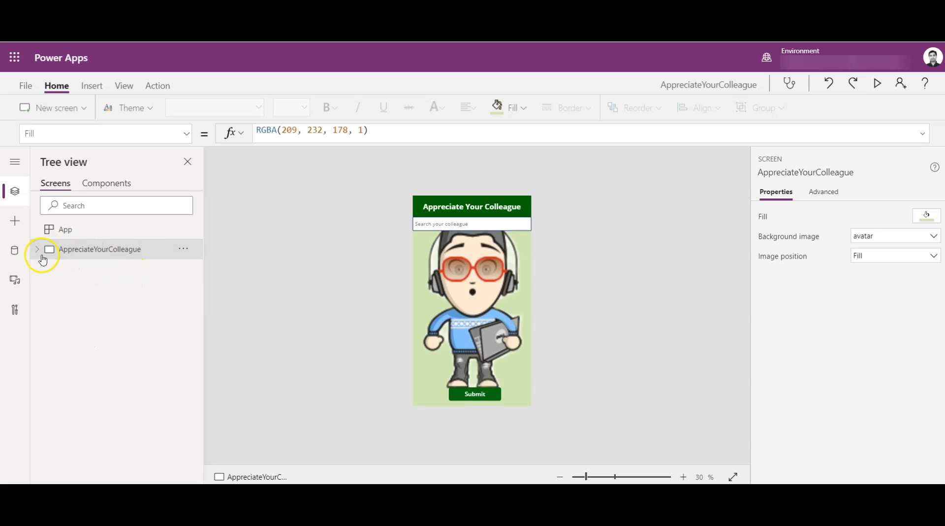
click(39, 254)
click(125, 270)
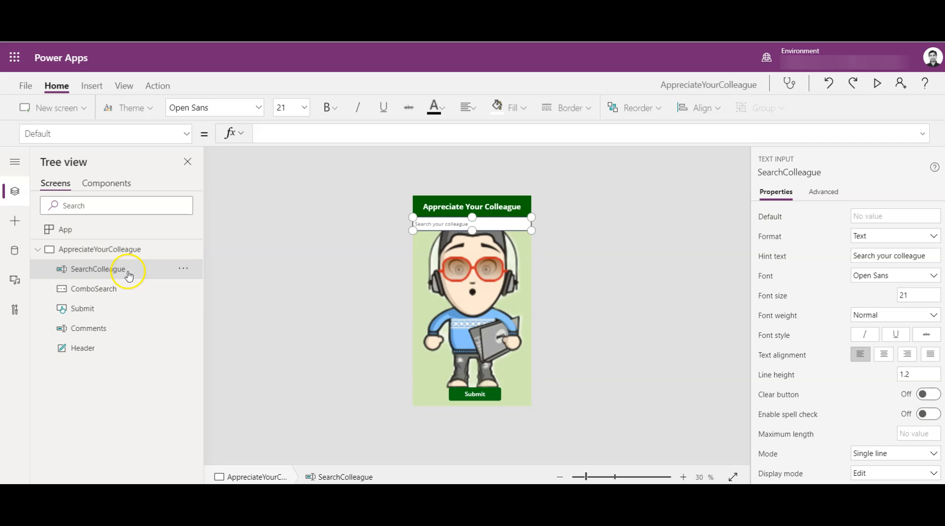
Step: Review the Items formula of ComboSearch, highlighting the SearchColleague reference in its searchTerm argument
click(120, 292)
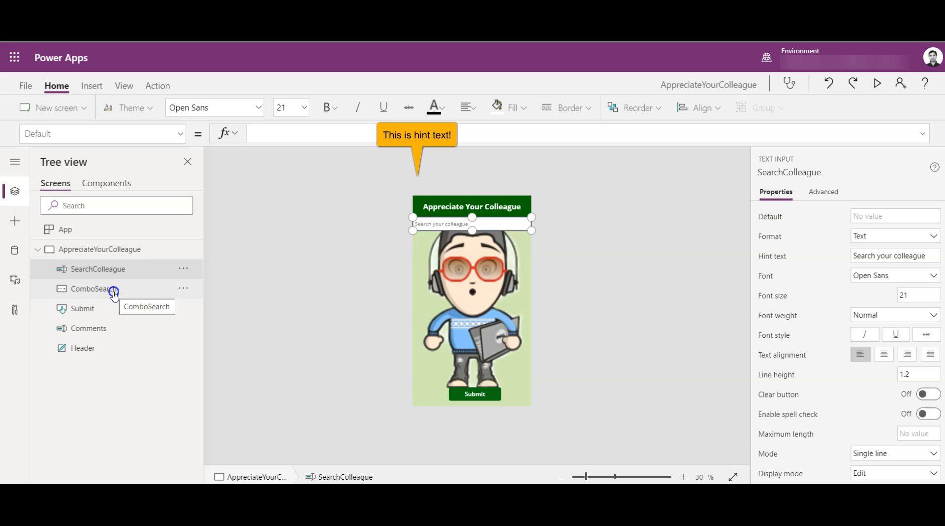
click(114, 291)
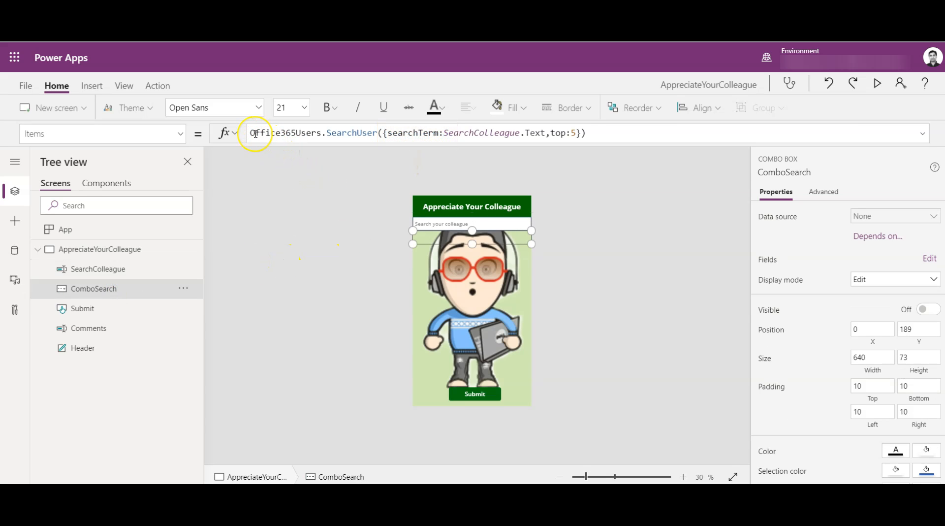
click(414, 134)
double_click(447, 134)
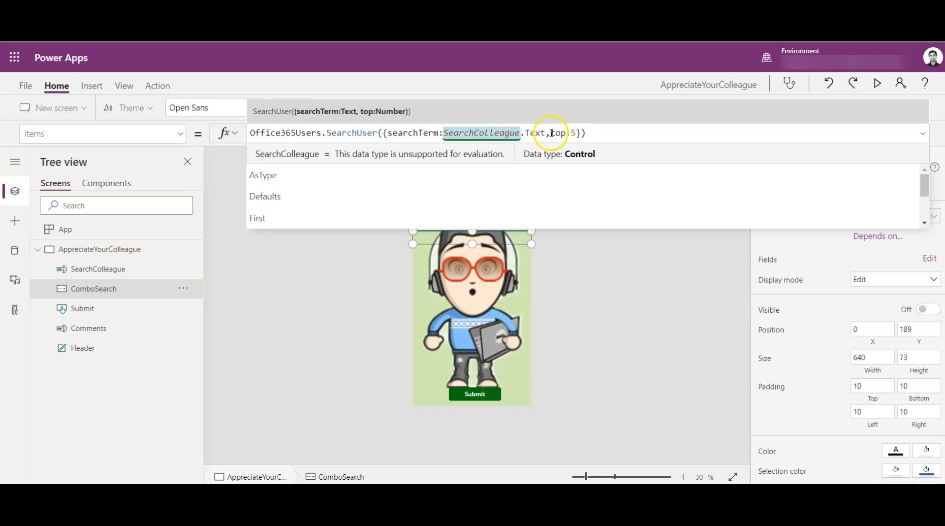
Step: Try a top value of 10 in ComboSearch's SearchUser formula and set it back to 5
click(578, 133)
double_click(575, 133)
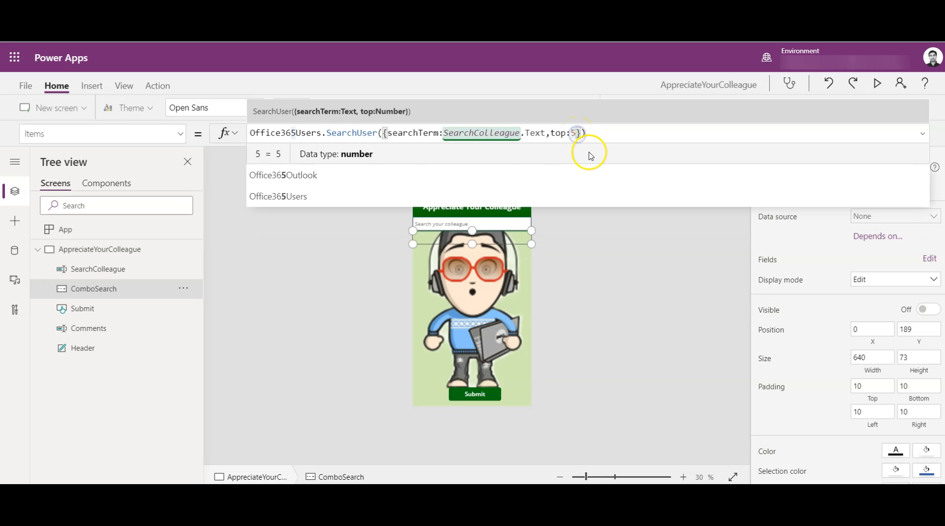
text(10)
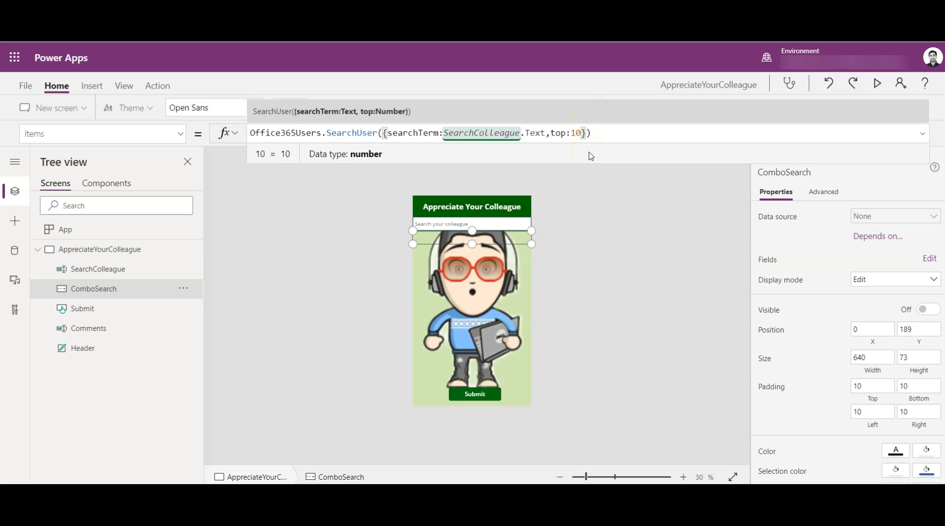
text(5)
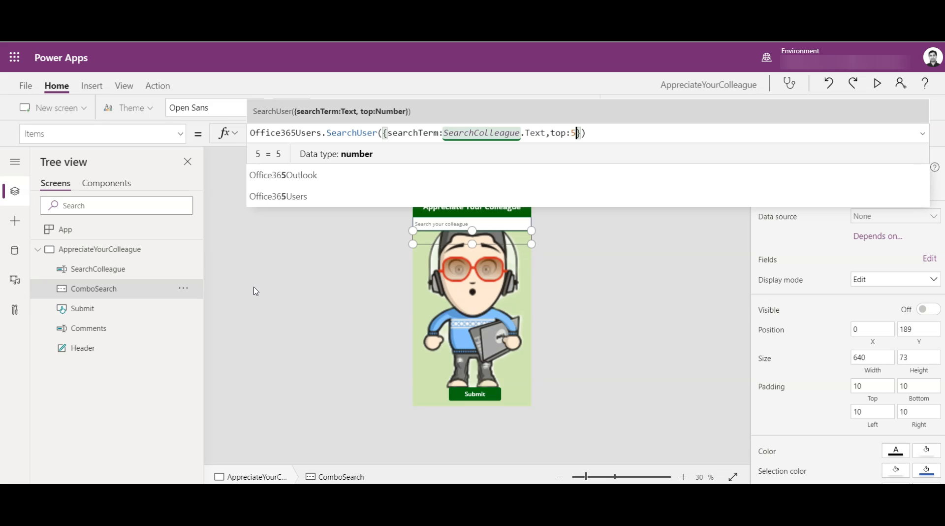
click(318, 250)
Step: Examine the Visible property formulas of the ComboSearch combo box and the Comments text input
click(456, 222)
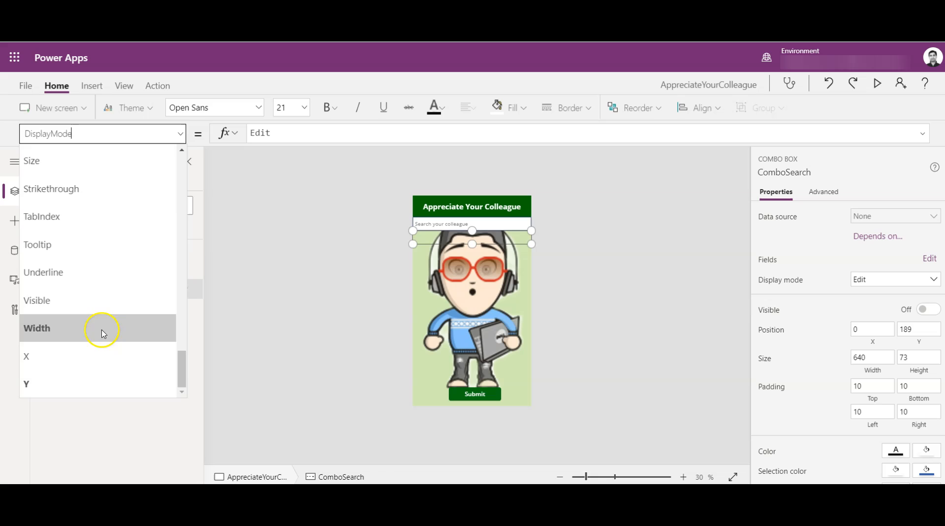
click(85, 301)
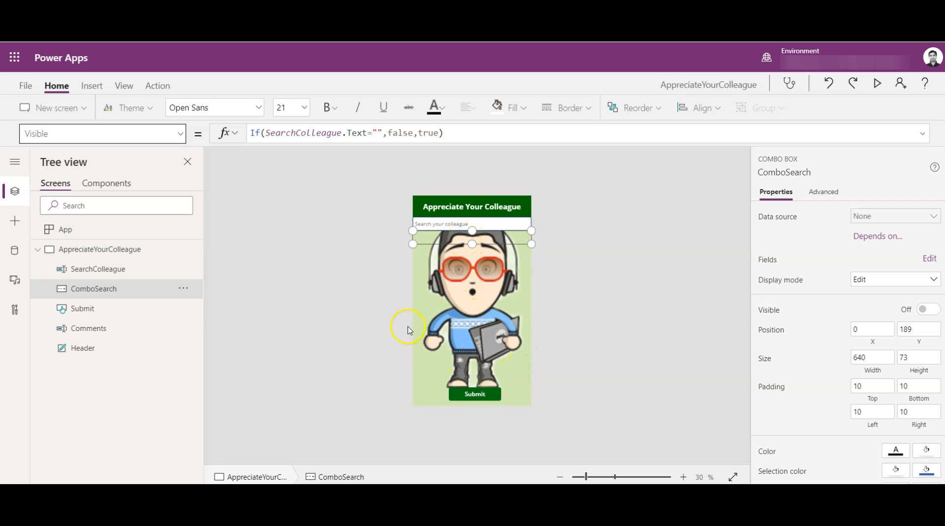
click(125, 335)
click(98, 134)
scroll(122, 298, down, 10)
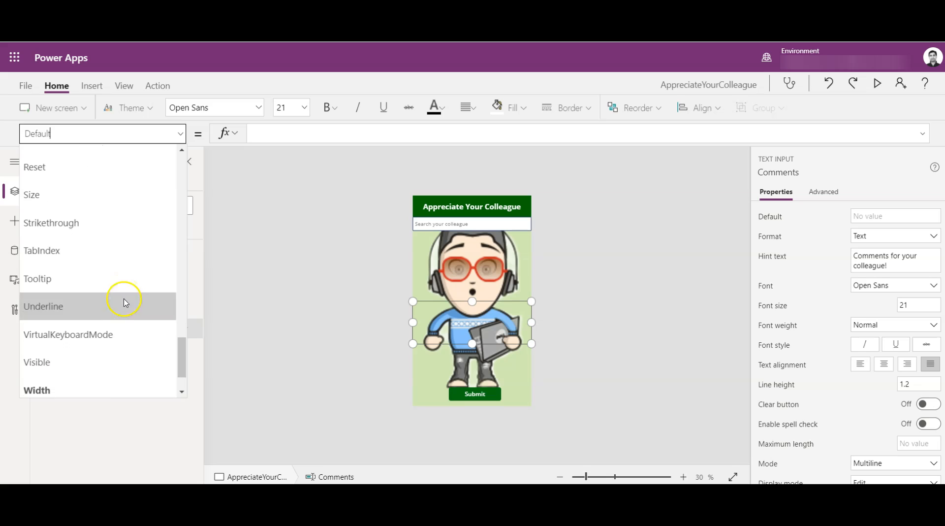
click(111, 359)
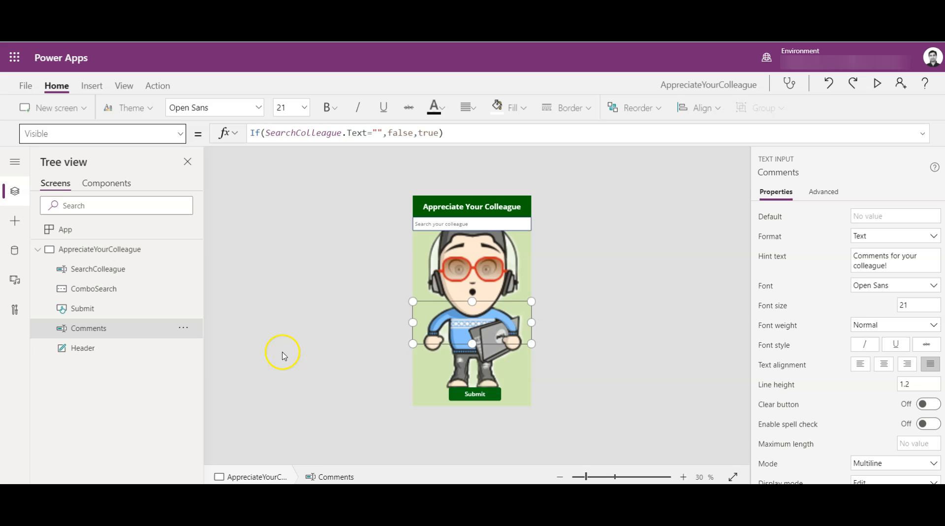
Step: Review the Header label's properties and show the full OnSelect formula of the Submit button
click(110, 352)
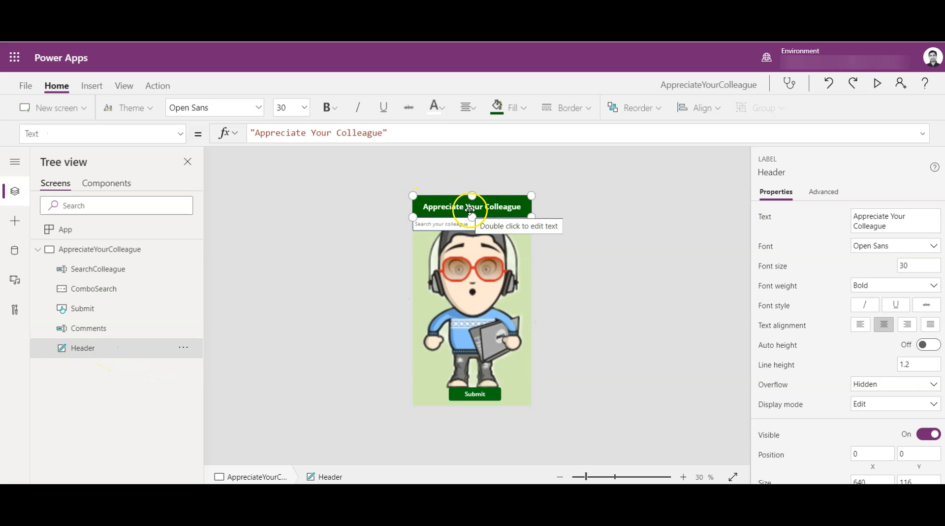
scroll(859, 422, down, 3)
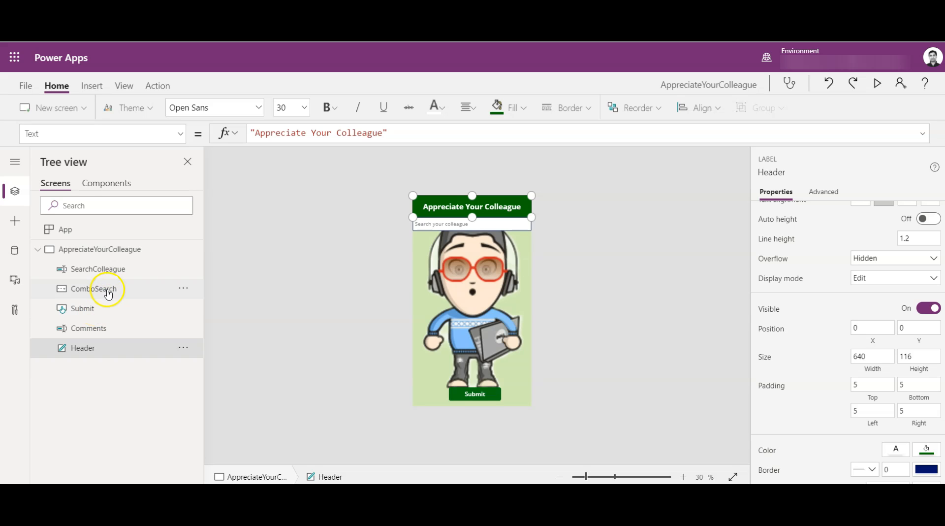
click(110, 306)
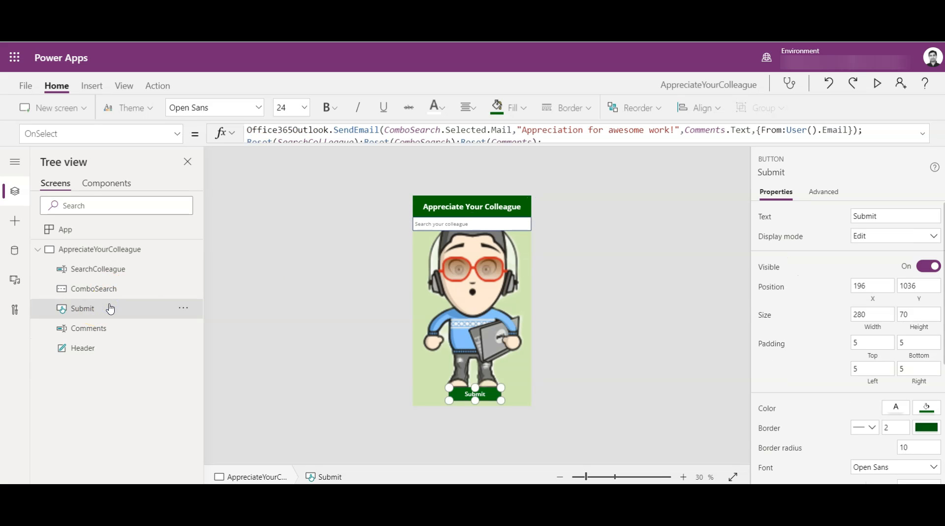
click(586, 143)
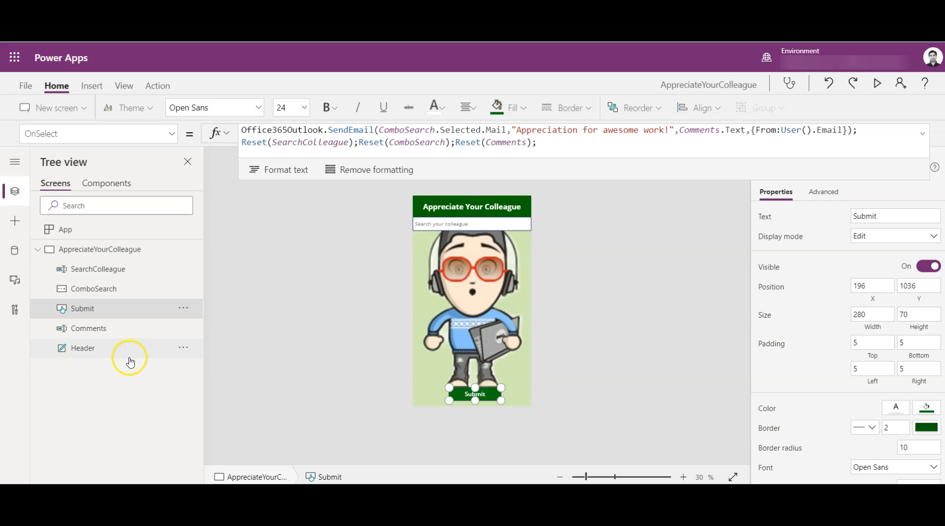
Step: Look through the Header, SearchColleague and ComboSearch controls again
click(117, 350)
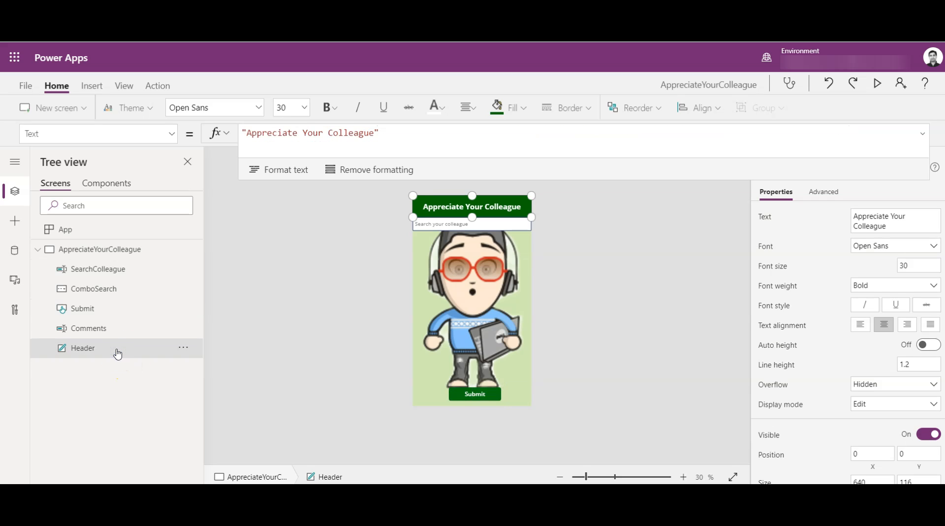
click(117, 270)
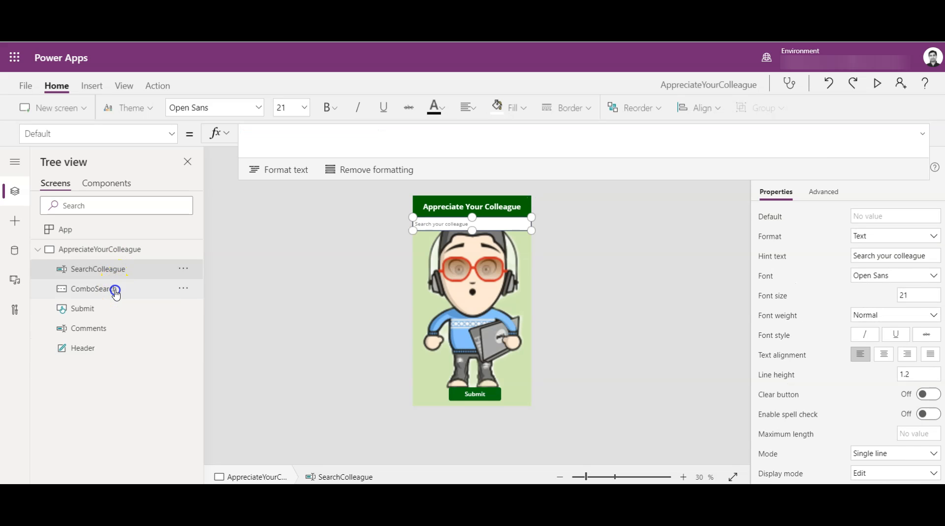
click(114, 290)
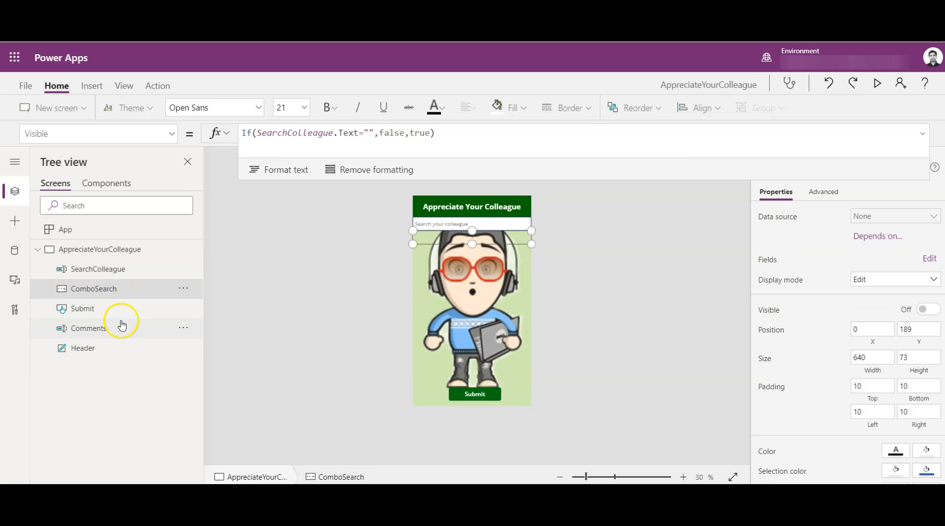
Step: Examine the Submit button's SendEmail formula in OnSelect, highlighting the Comments.Text body and checking the From argument
click(94, 308)
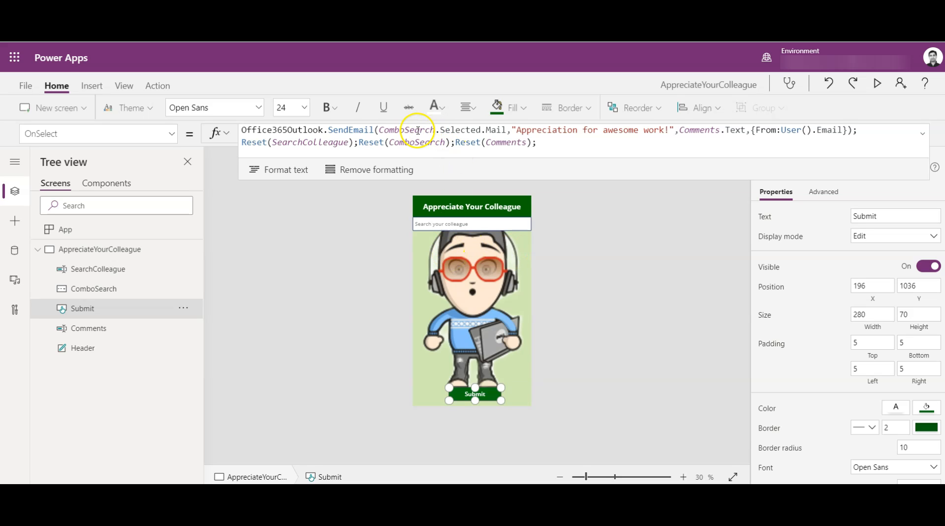
click(680, 131)
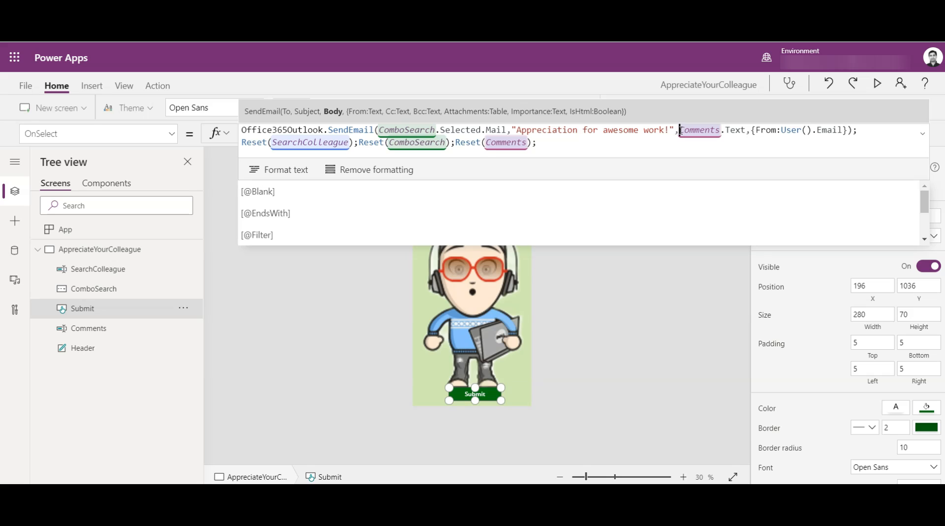
drag(680, 130, 745, 131)
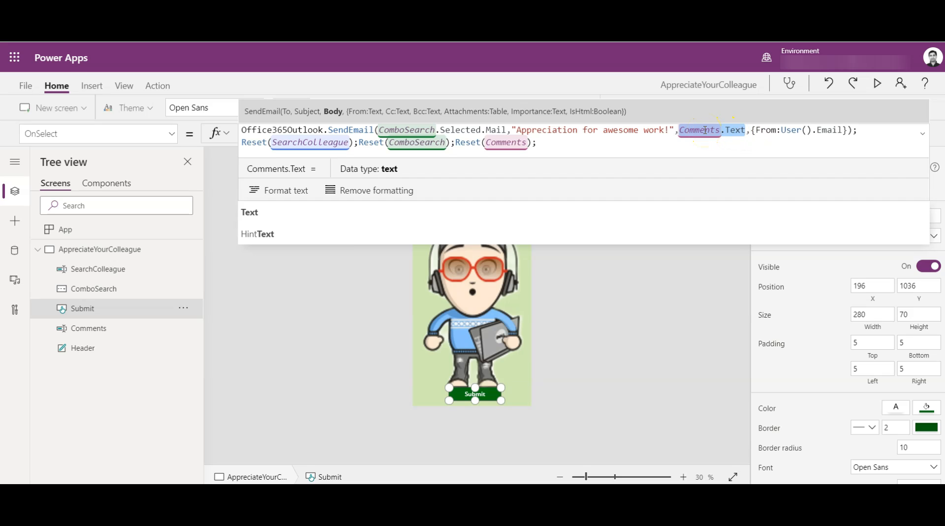
click(731, 134)
click(758, 130)
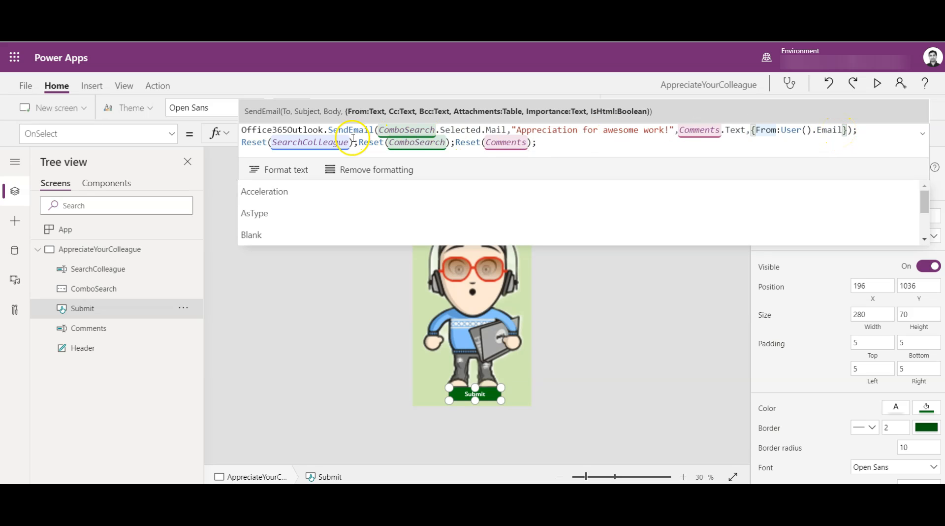
click(862, 131)
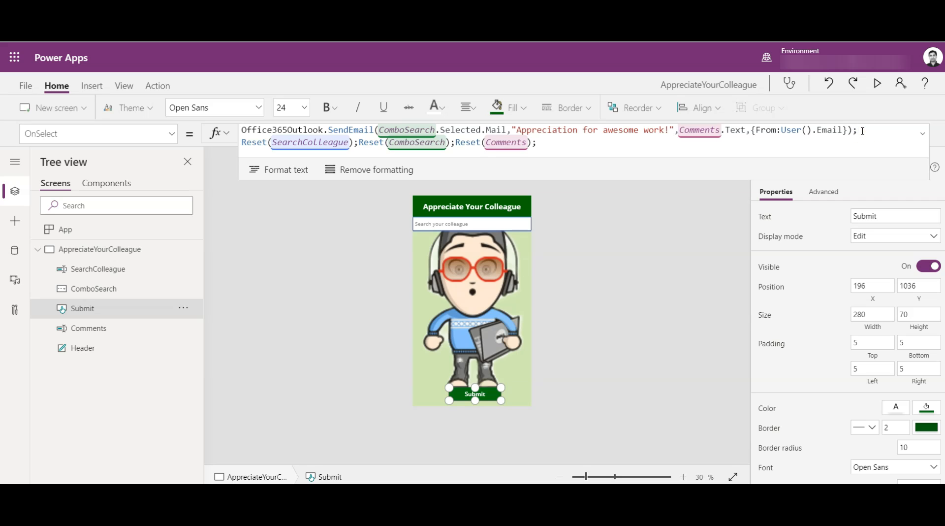